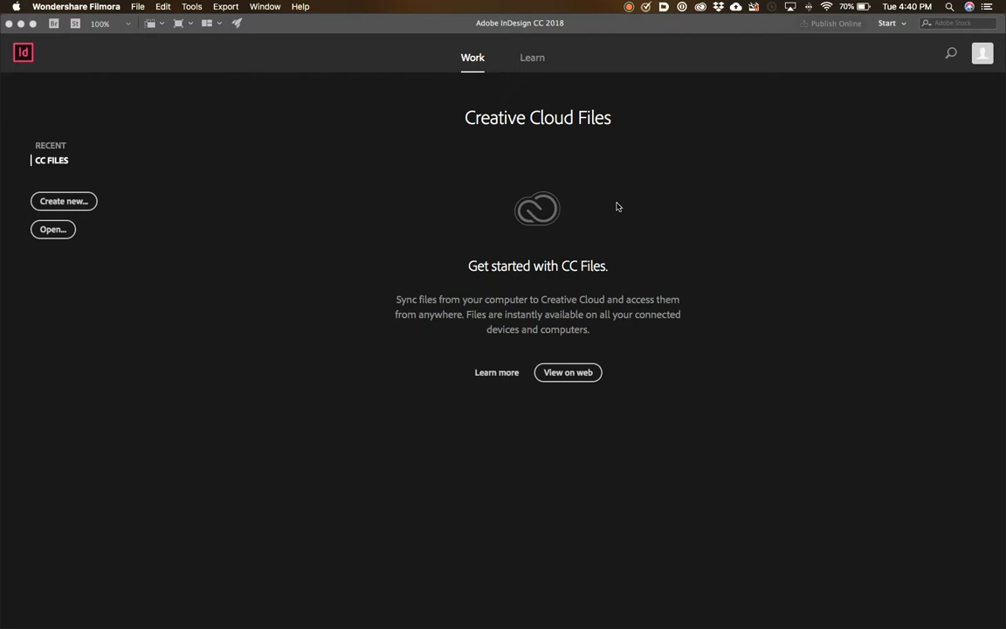
- Set the horizontal and vertical ruler units to Inches in the Units & Increments preferences
left_click(499, 213)
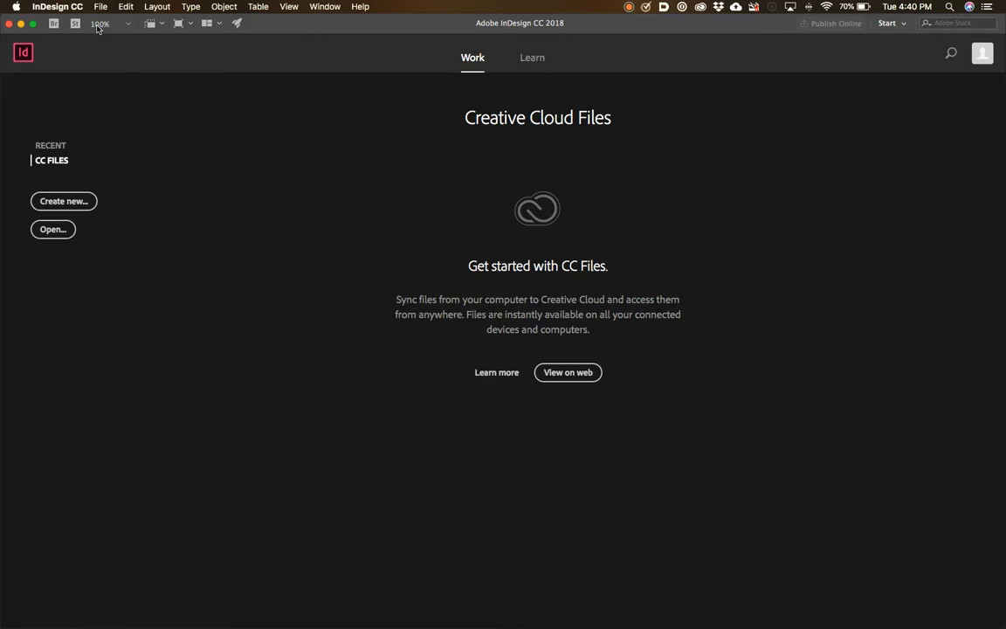
left_click(55, 8)
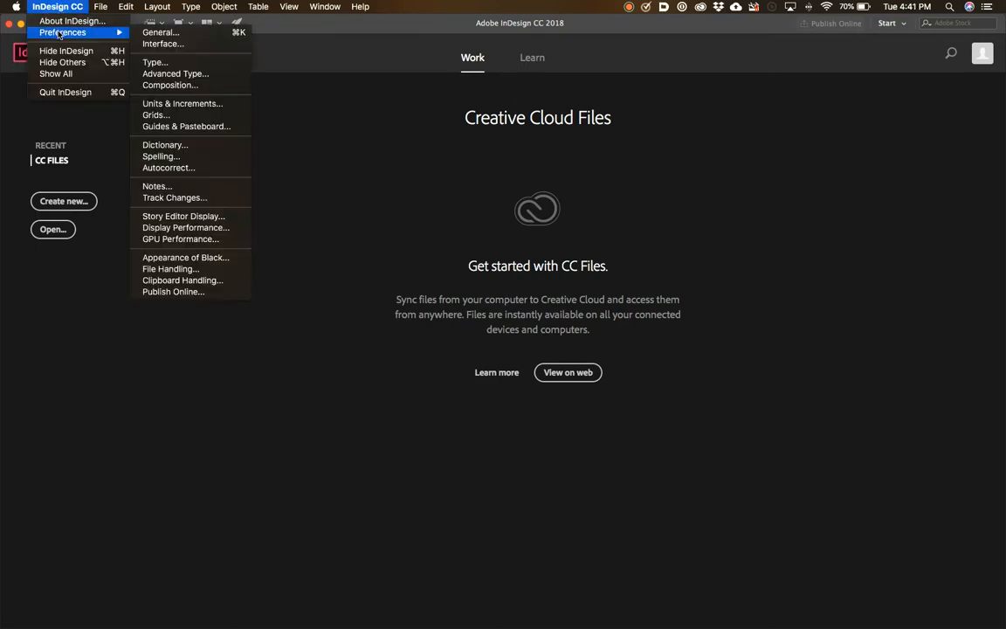
mouse_move(109, 33)
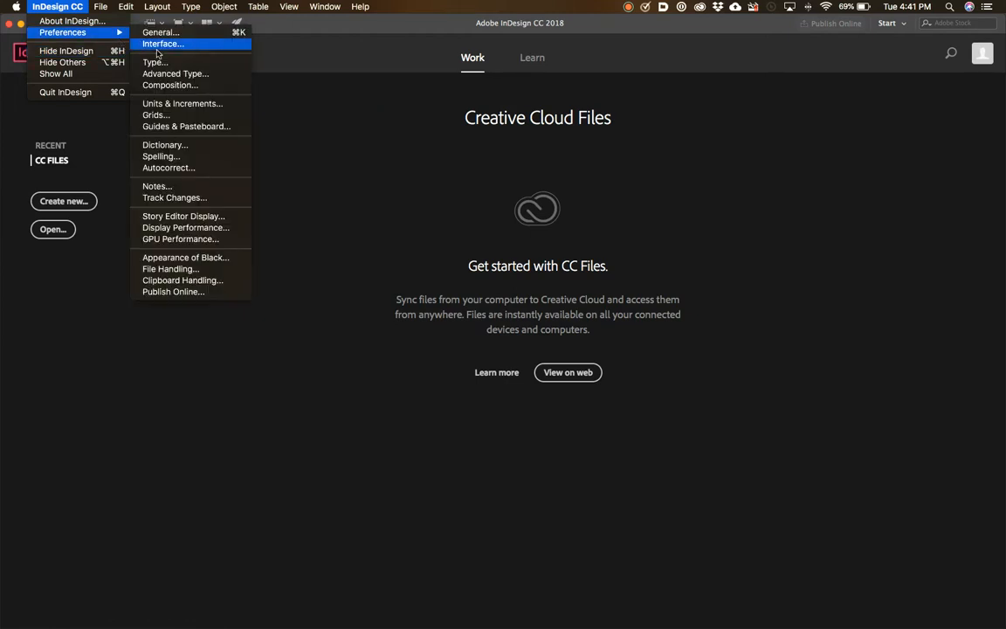
left_click(166, 105)
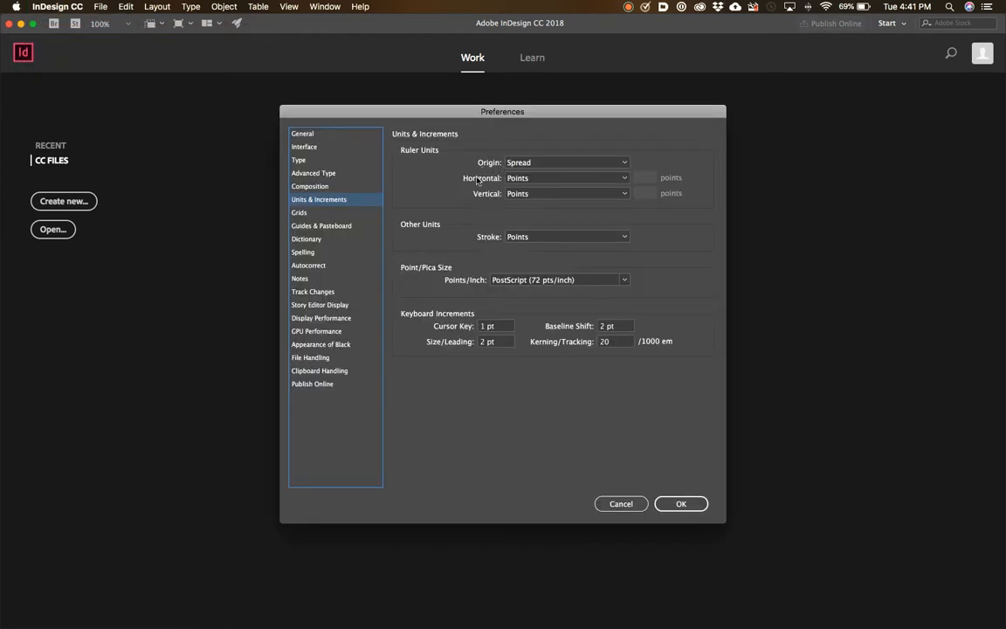
left_click(536, 180)
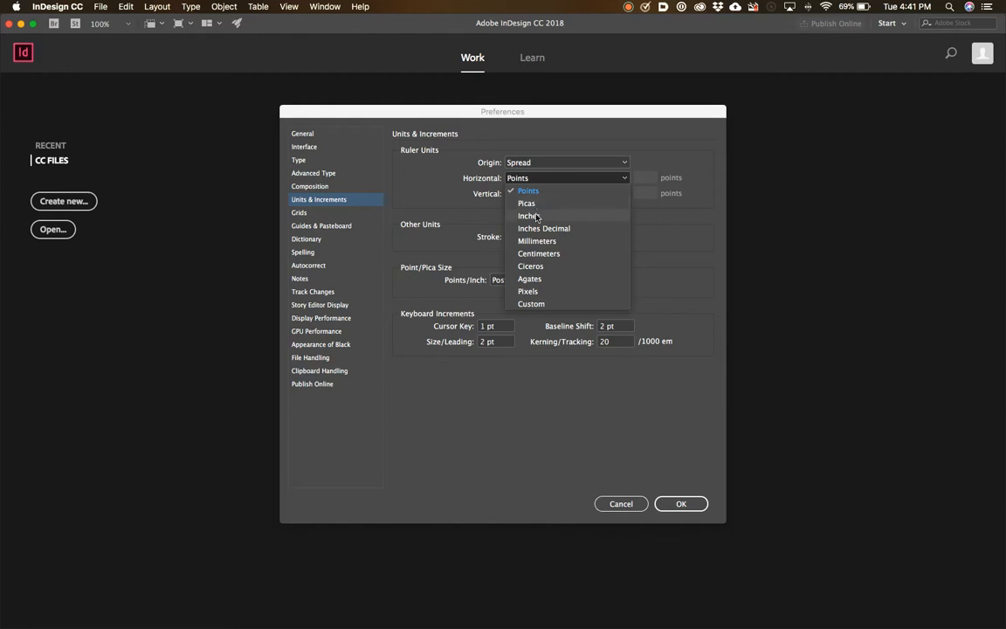
left_click(535, 216)
left_click(534, 196)
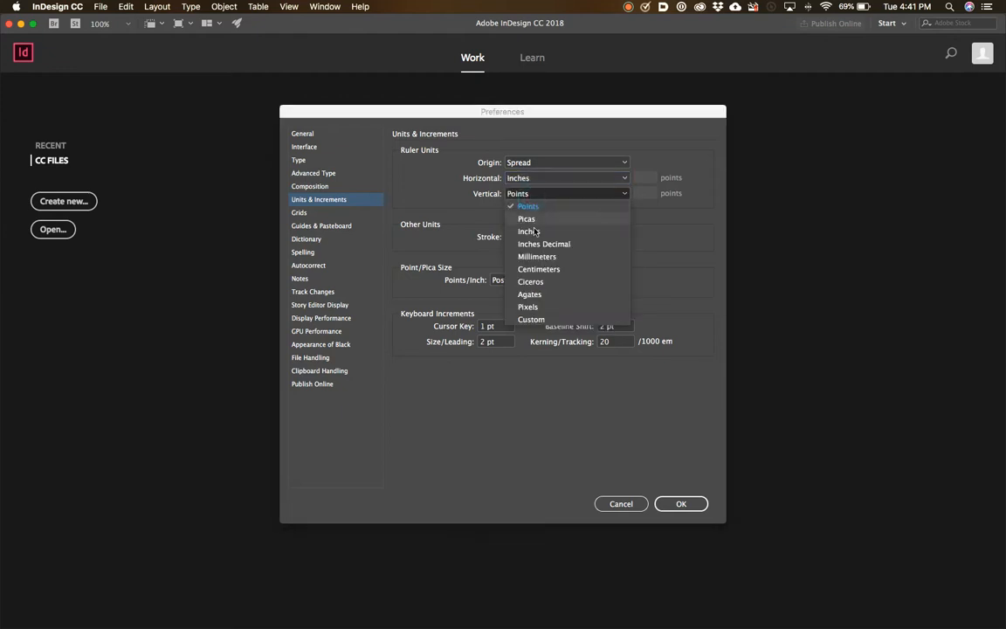
left_click(535, 231)
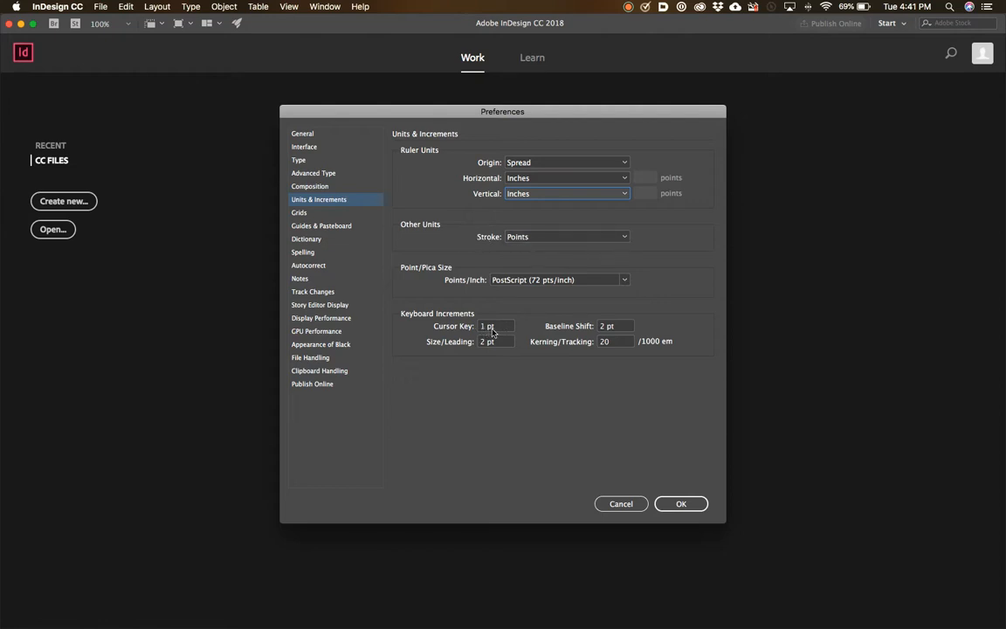
left_click(680, 502)
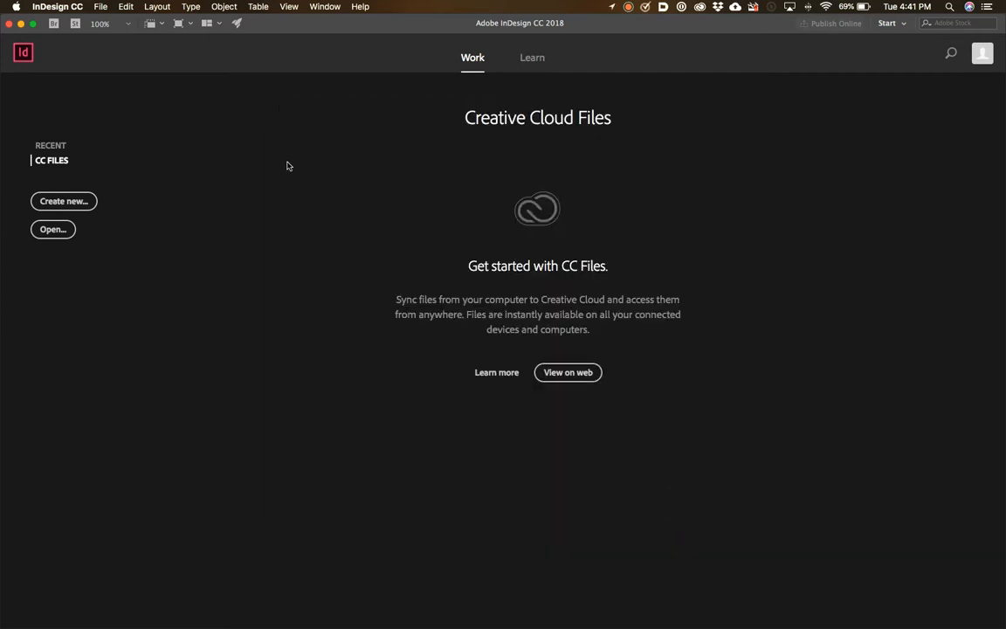
- Start a new document and enlarge the New Document dialog to show more of its preset details
left_click(93, 7)
mouse_move(157, 22)
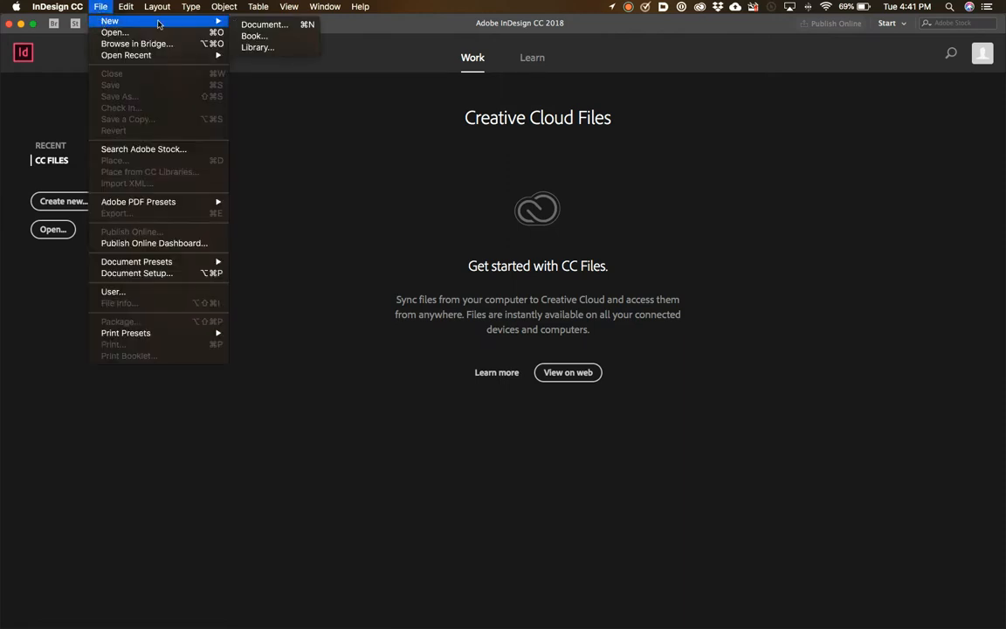
left_click(254, 22)
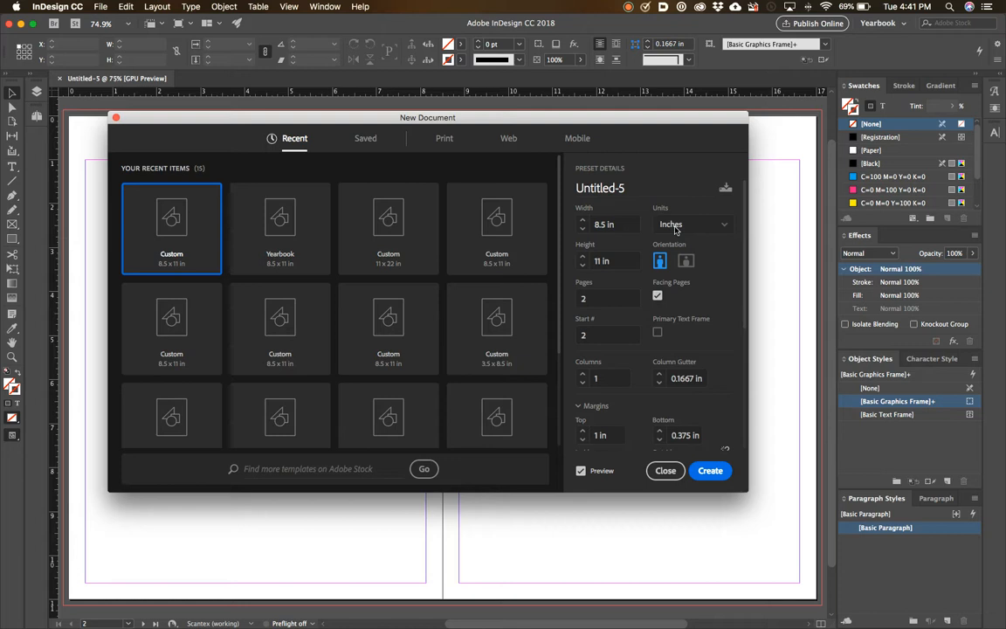
left_click_drag(747, 498, 763, 591)
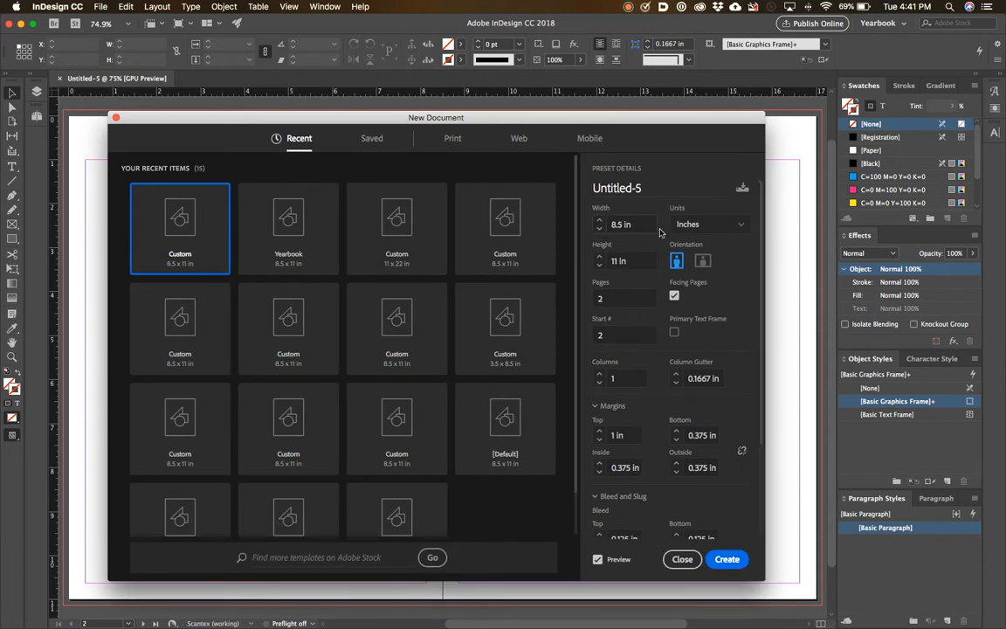
- Create an 8.5 x 11 in facing-pages document with 2 pages starting at 2, a 1 in top margin and 0.375 in other margins
left_click(614, 299)
key("Tab")
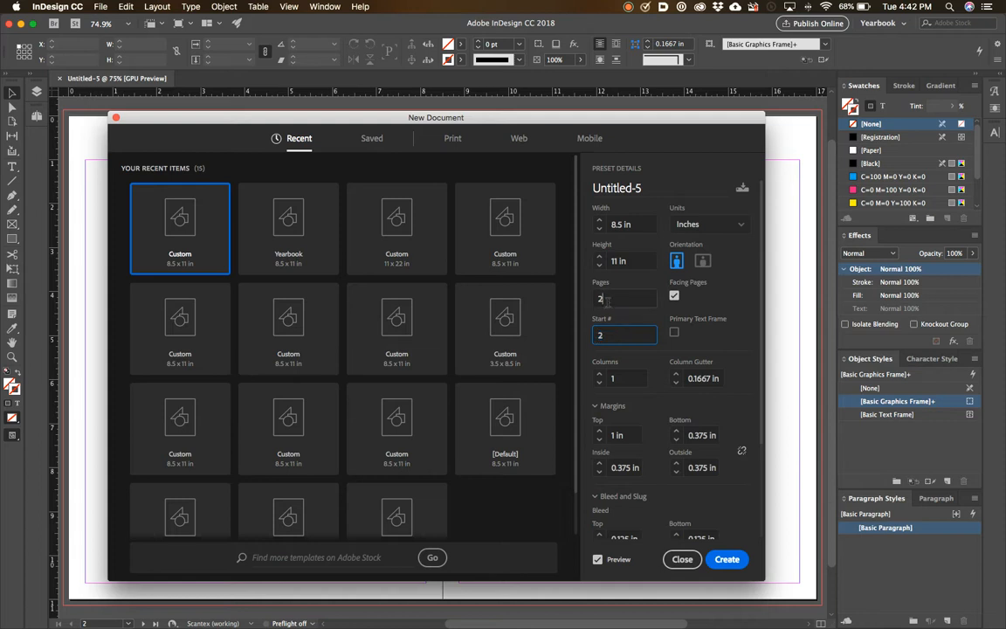
key("shift+Tab")
key("Tab")
left_click_drag(556, 122, 575, 113)
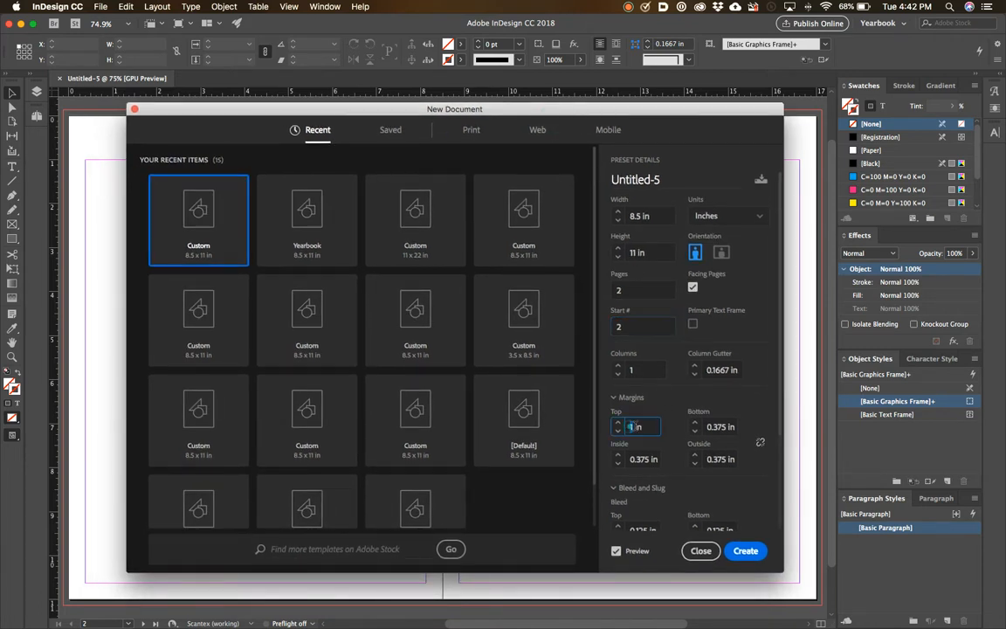
left_click(632, 426)
scroll(781, 411, "down", 3)
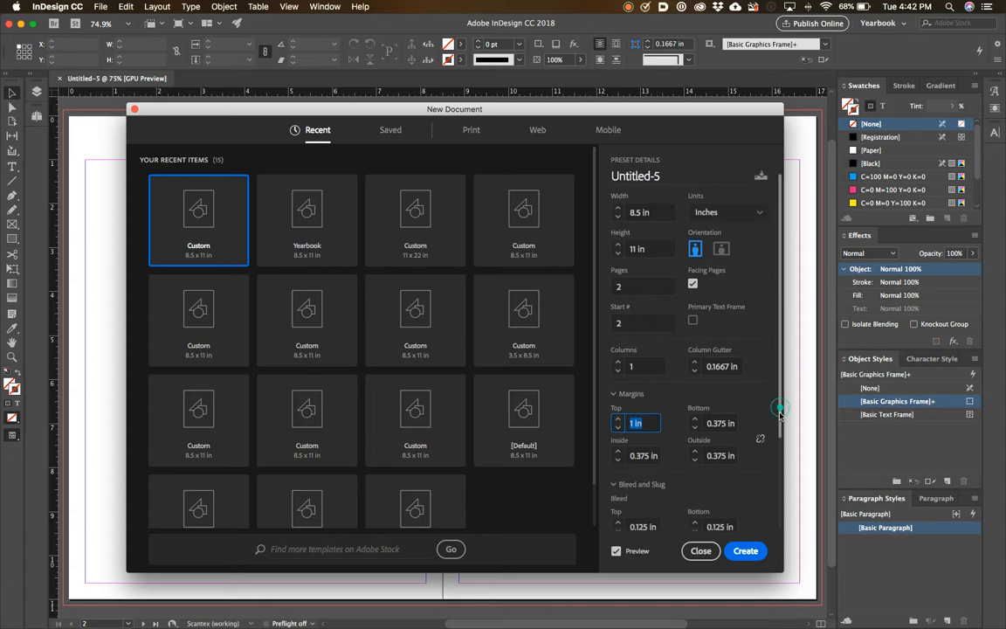
scroll(780, 460, "down", 3)
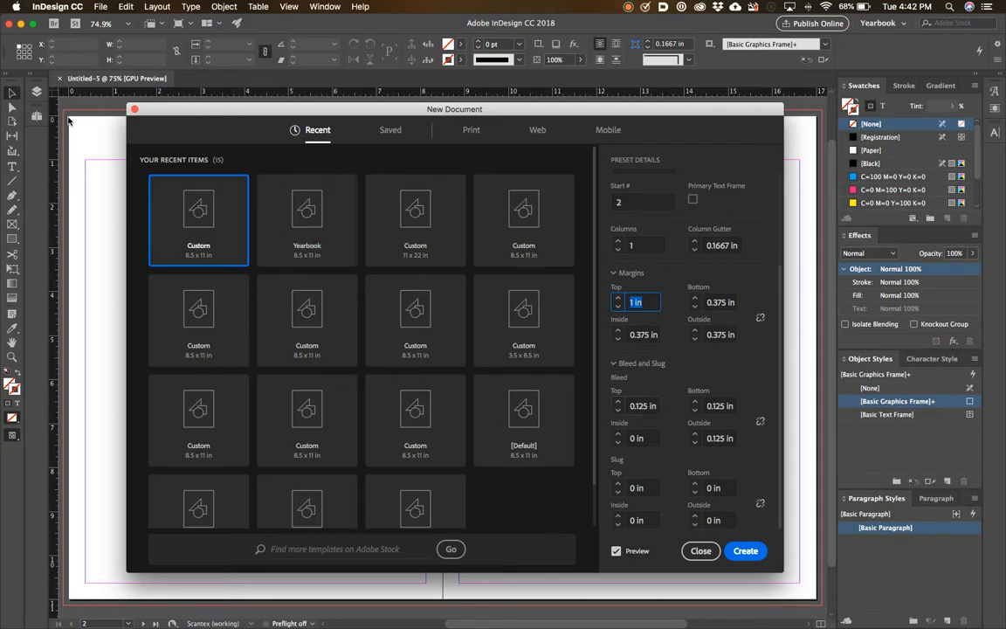
left_click(747, 551)
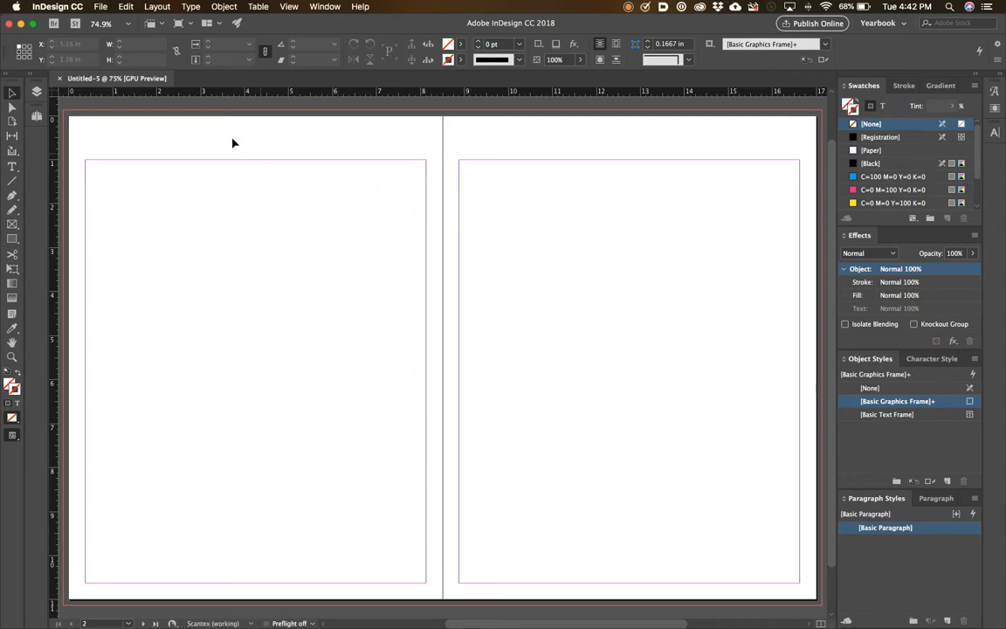
- Try Millimeters as the horizontal ruler's units and restore Inches
right_click(173, 95)
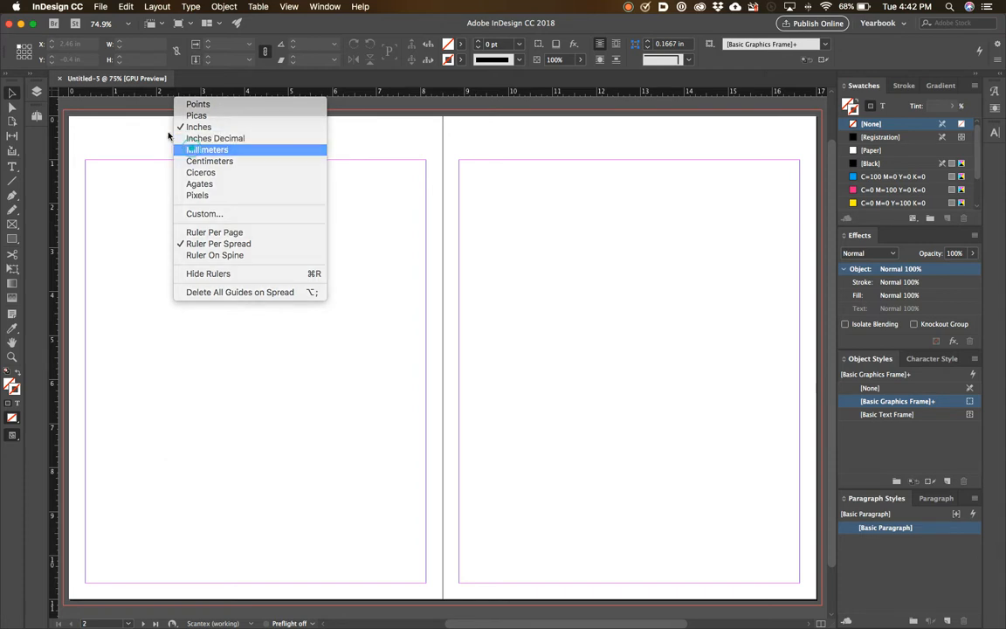
left_click(193, 150)
right_click(152, 92)
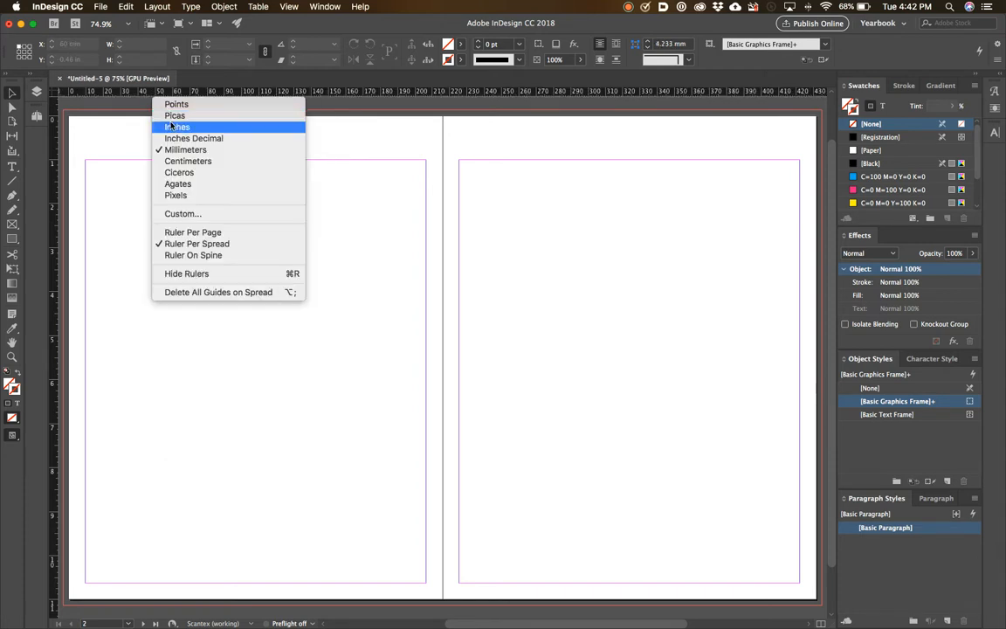
left_click(176, 127)
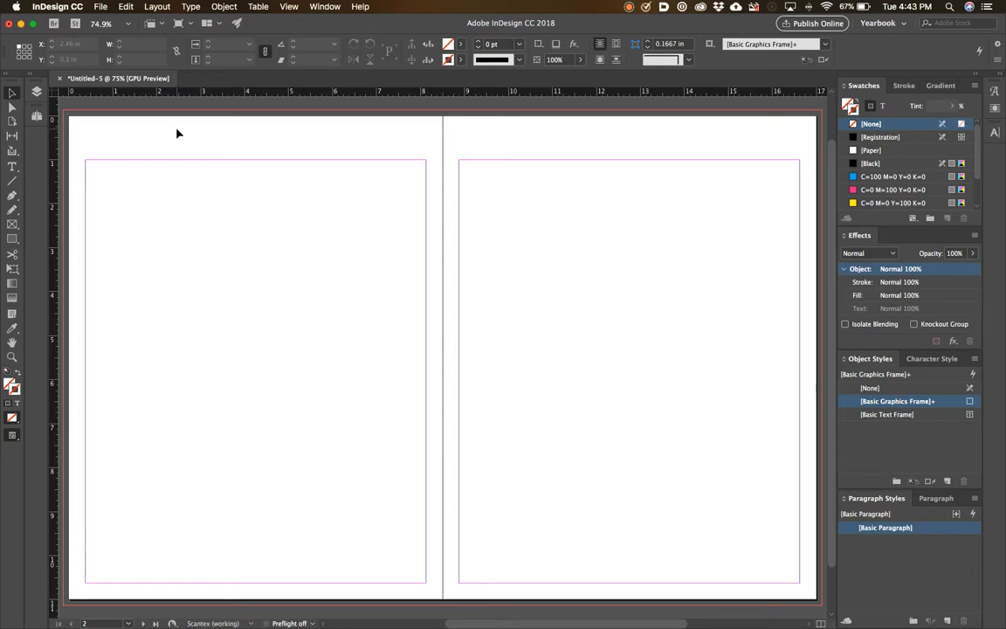
- Draw a rectangular frame about 7.75 in wide and 1.72 in high across the left page's top margin, with its reference point at the top-right corner
left_click(14, 224)
left_click_drag(86, 162, 426, 238)
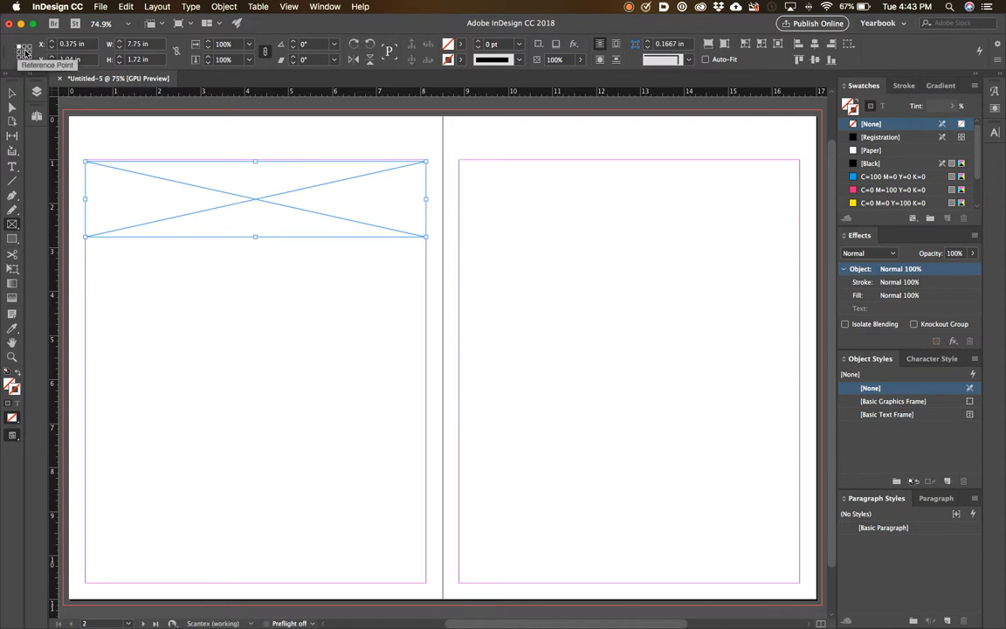
left_click(24, 50)
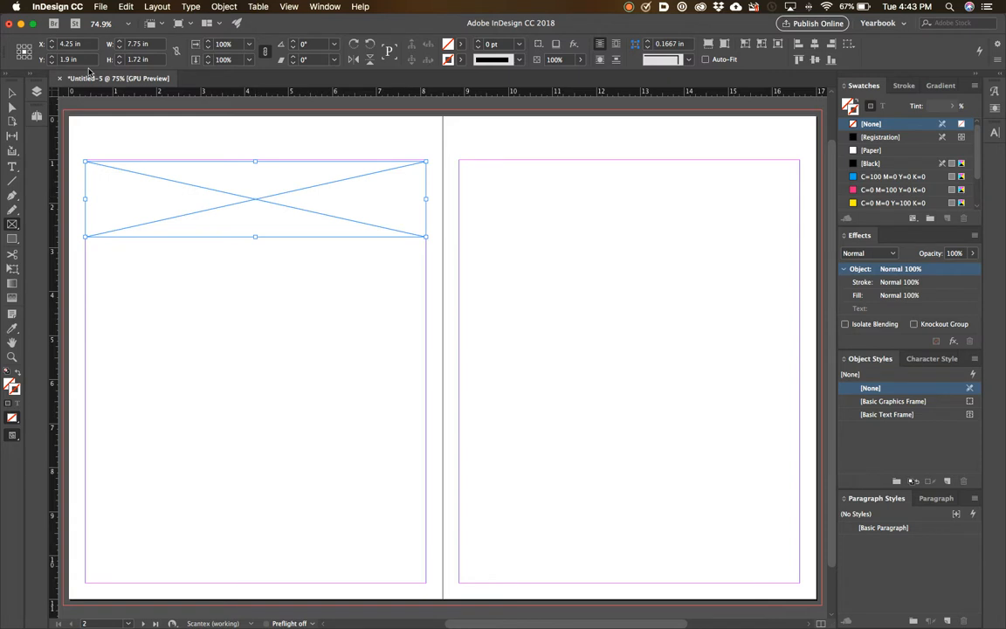
left_click(21, 46)
left_click(30, 45)
- Divide the frame's width by 4 and move the frame up to the top margin at Y 1 in
left_click(150, 43)
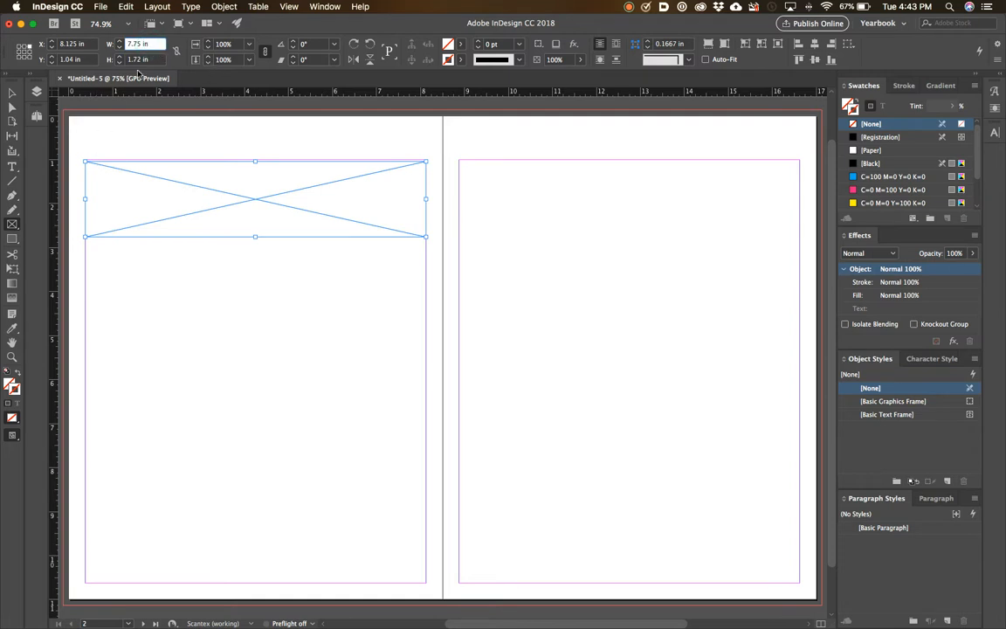
type("/4")
key("Return")
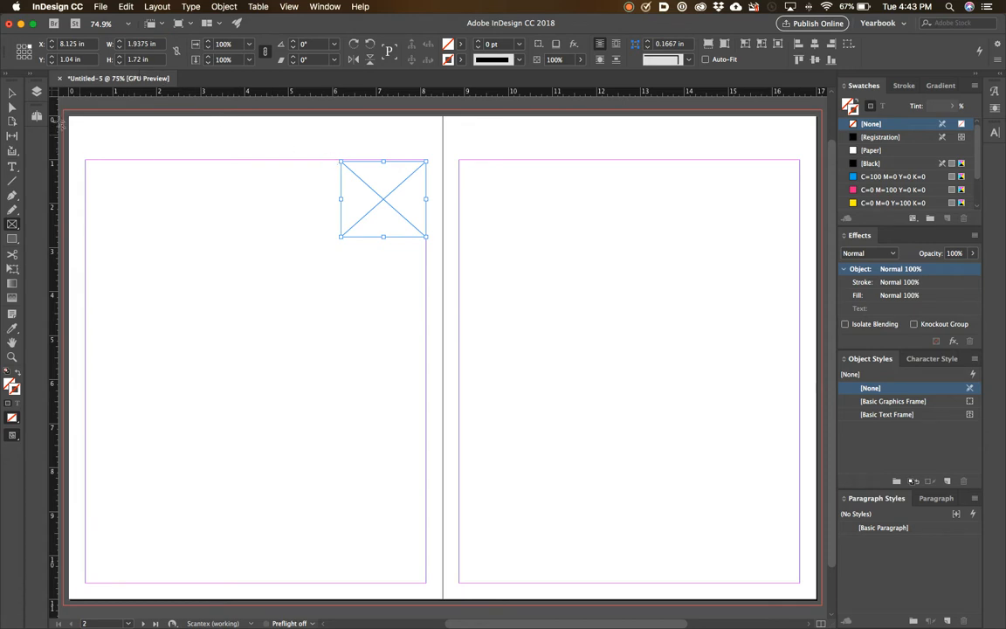
left_click(11, 94)
left_click_drag(366, 188, 366, 186)
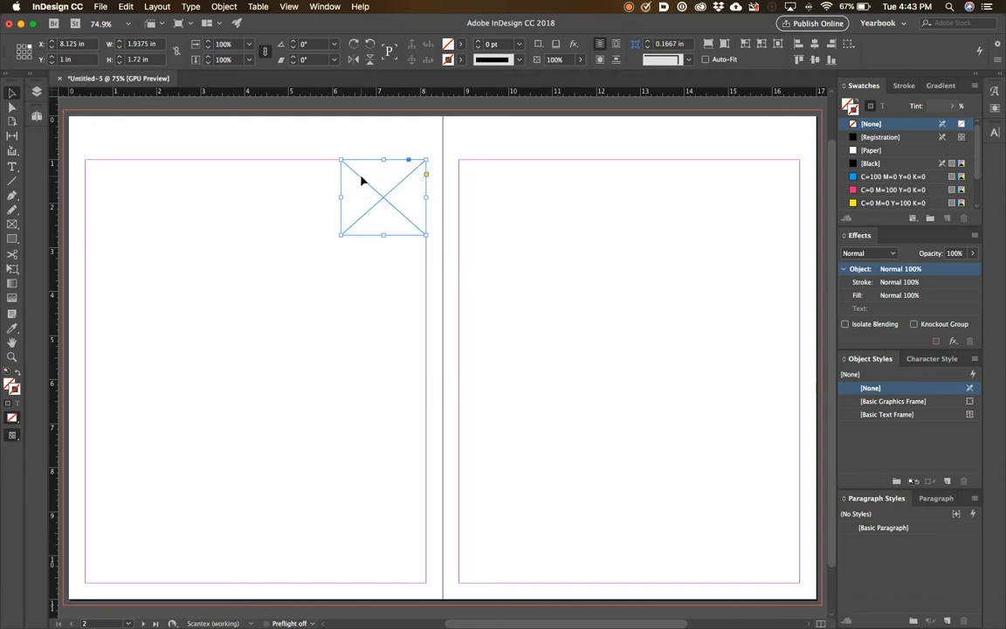
- Set the frame's width to 3 cm while the document stays in inches
double_click(131, 44)
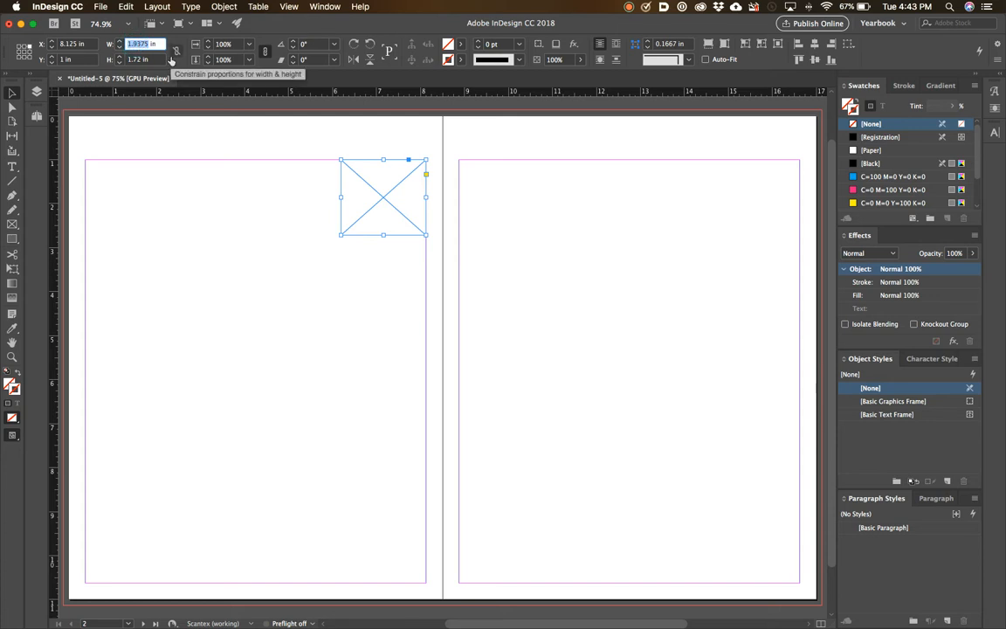
type("3")
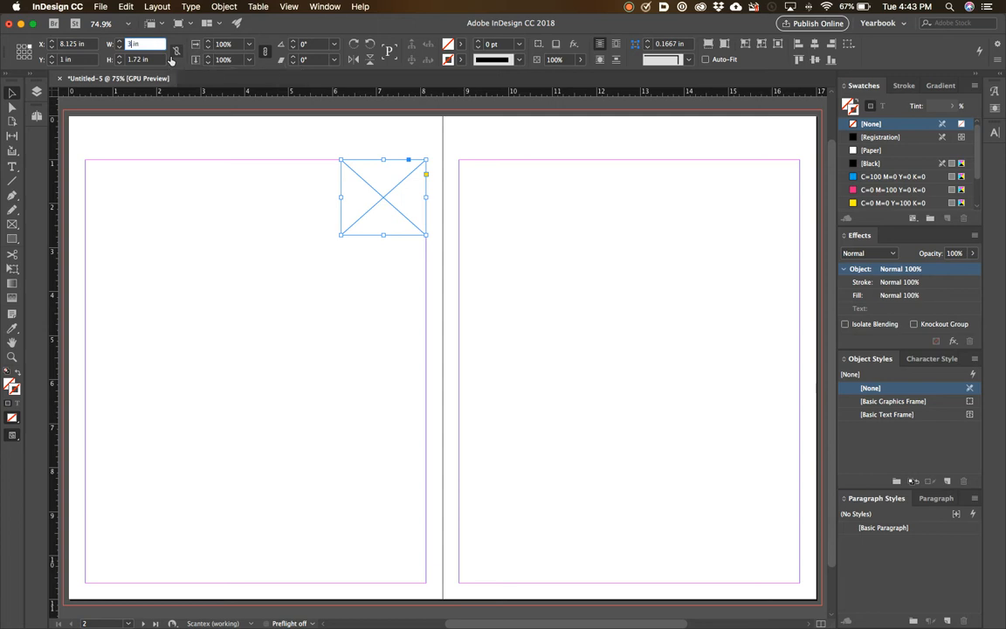
type("cm")
key("Delete")
key("Delete")
key("Delete")
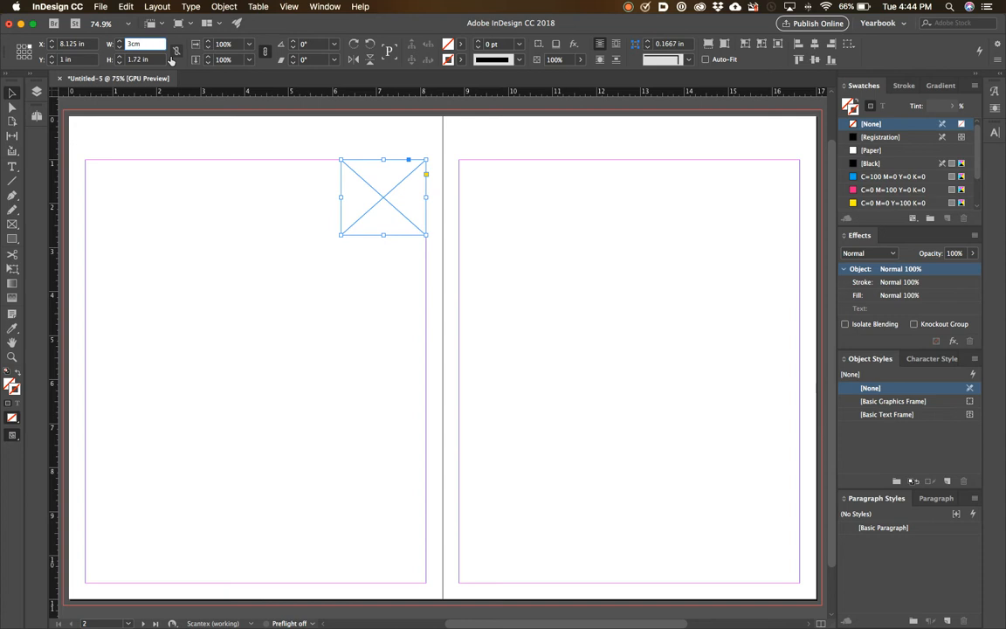
key("Return")
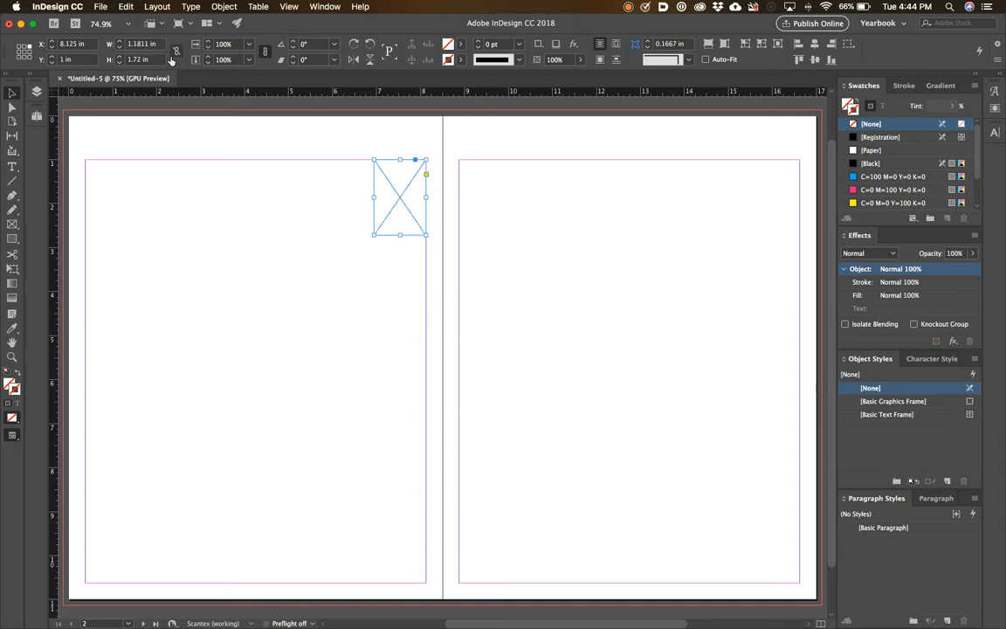
- Place the rulers' zero point at the top-left corner of the left page
right_click(53, 120)
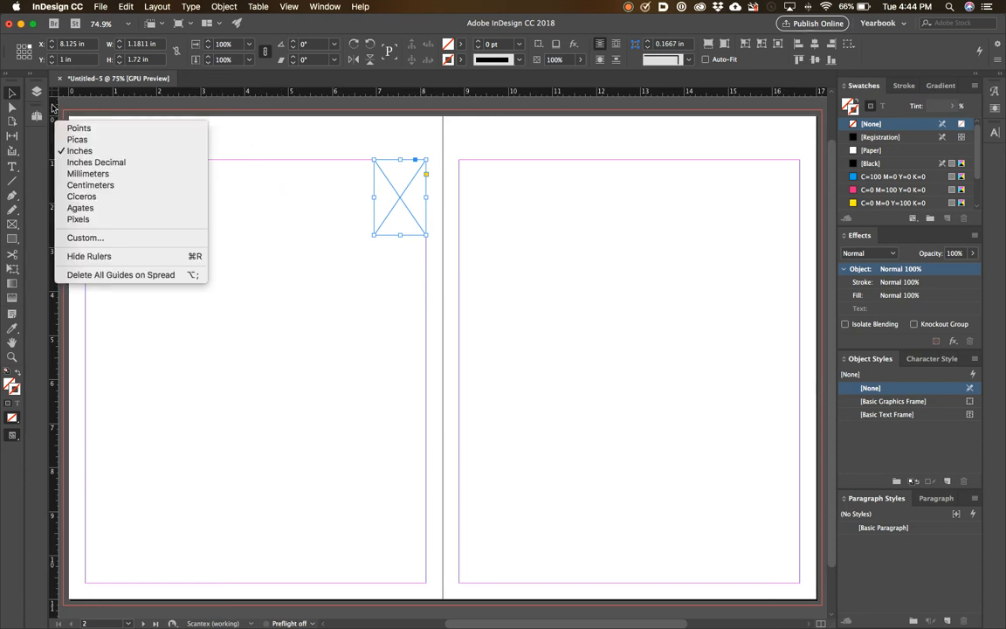
left_click(46, 94)
left_click_drag(51, 90, 71, 117)
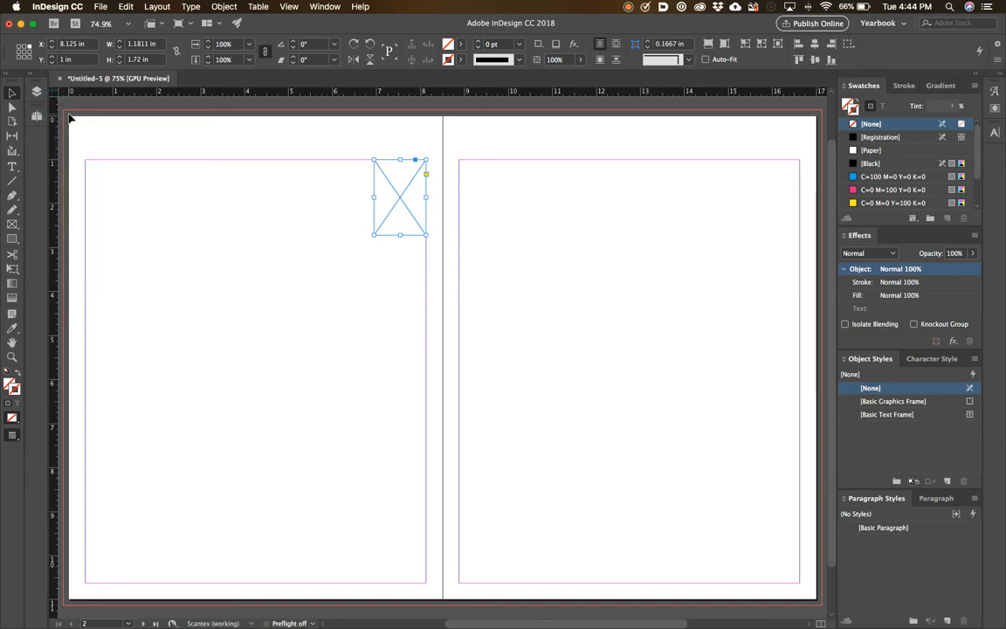